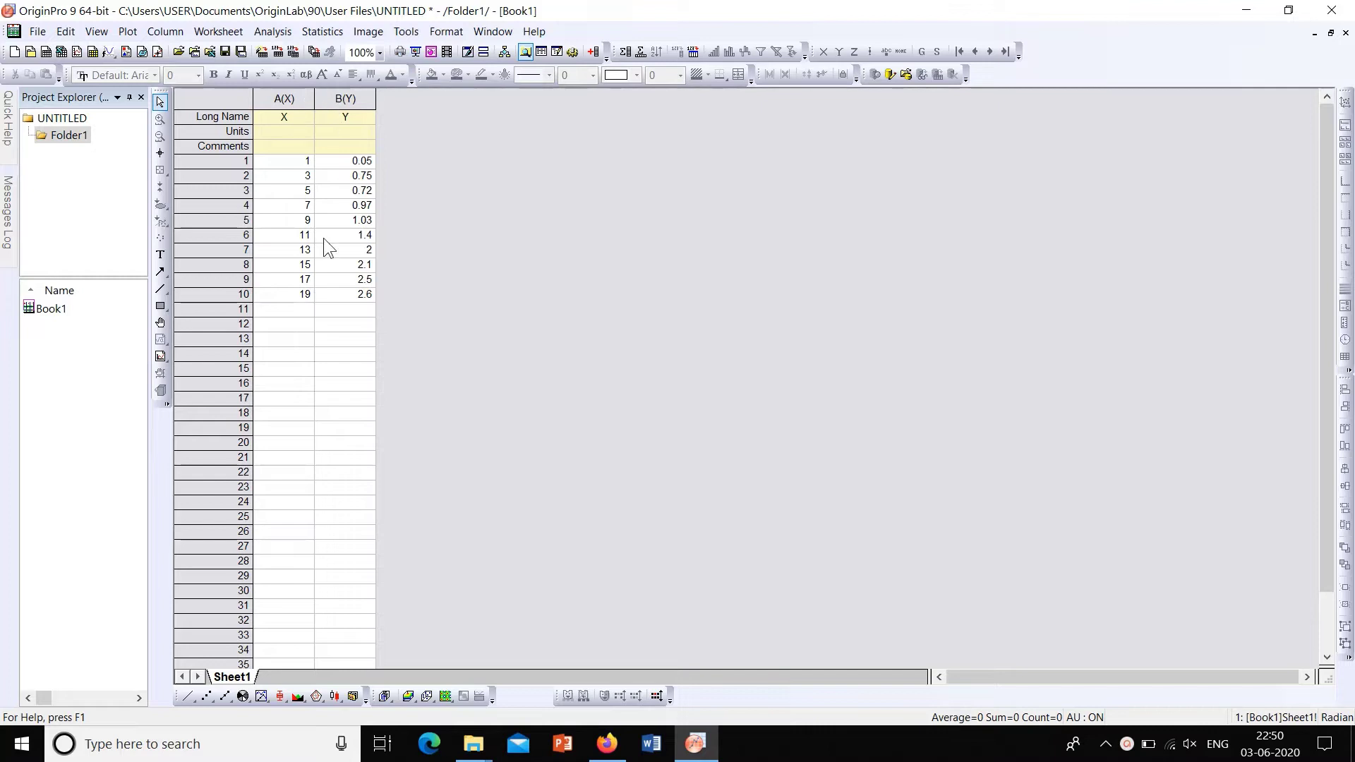
- Select data columns A(X) and B(Y) and bring up the Plot menu's 3D XYY types
{"action": "left_click", "coordinate": [292, 97]}
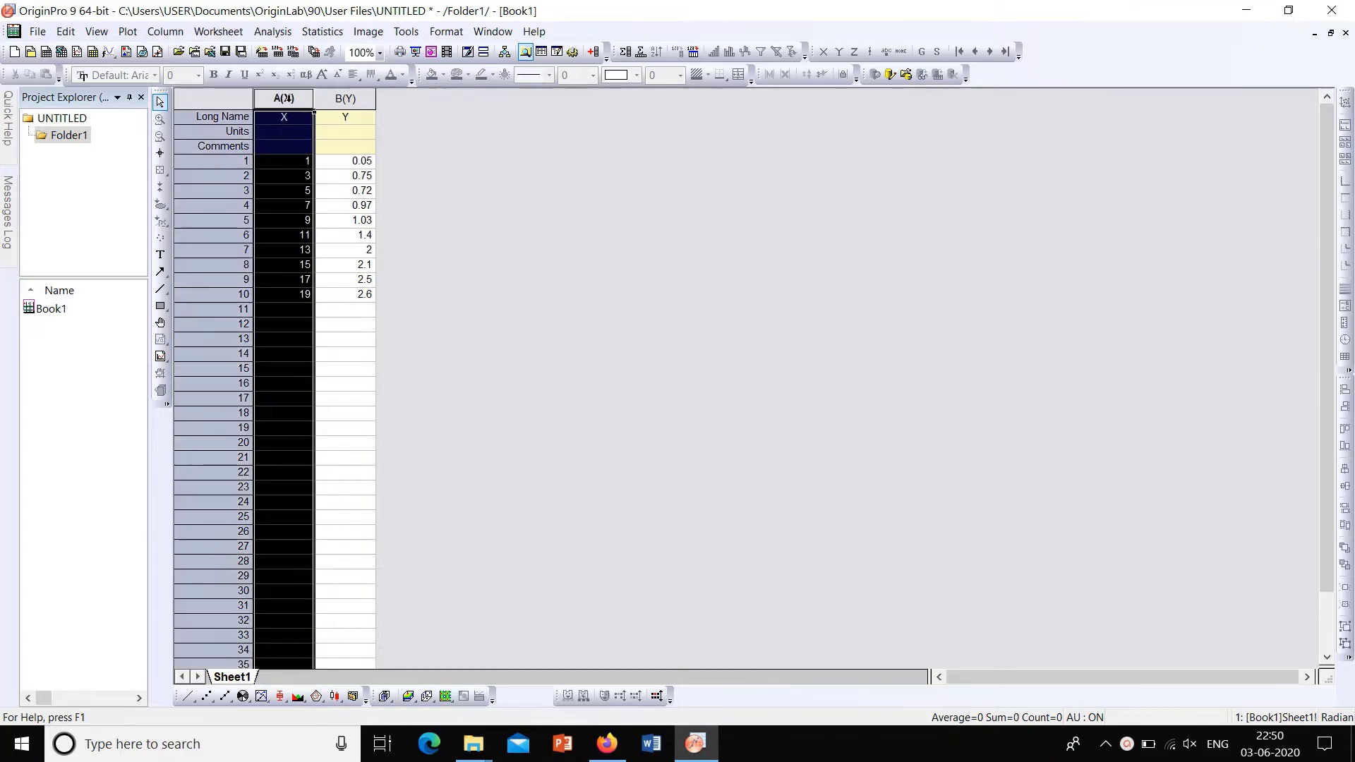
{"action": "left_click_drag", "start_coordinate": [314, 99], "coordinate": [335, 100]}
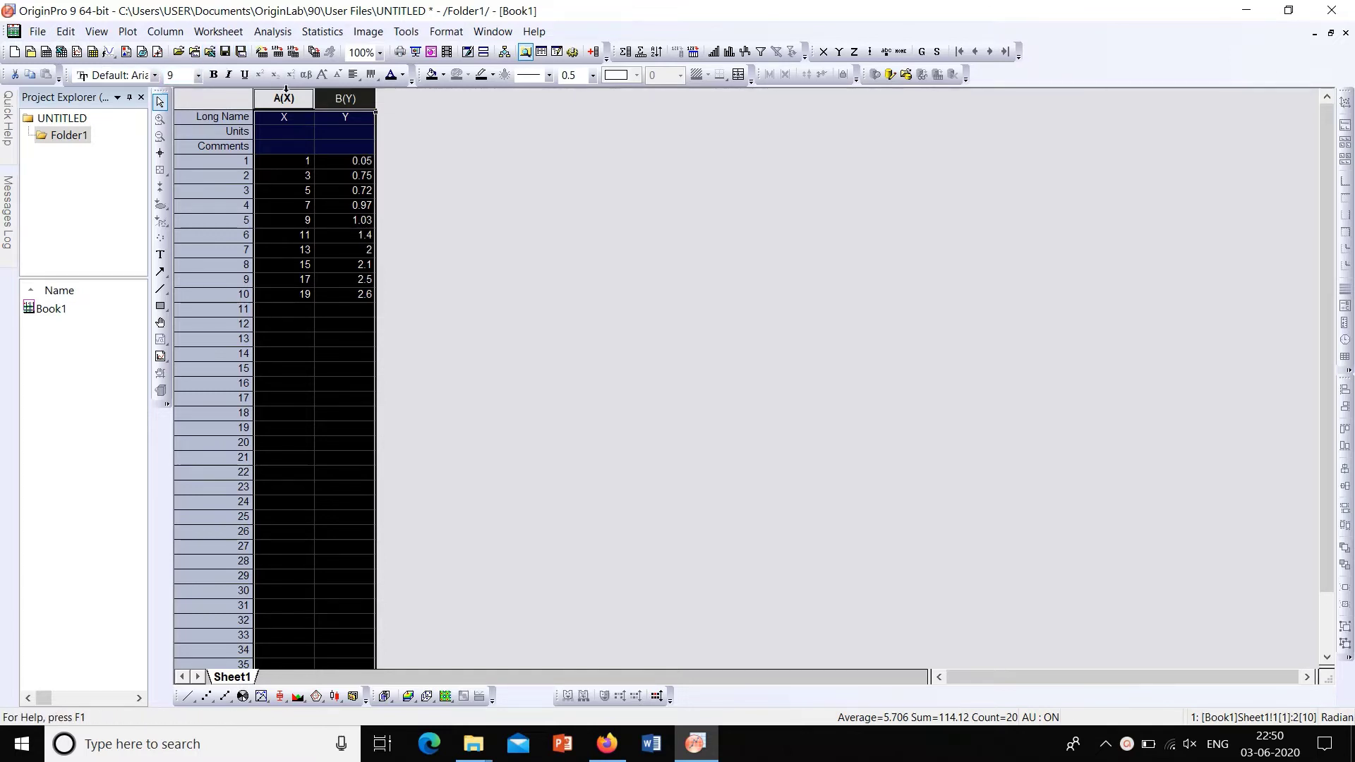
{"action": "left_click", "coordinate": [128, 31]}
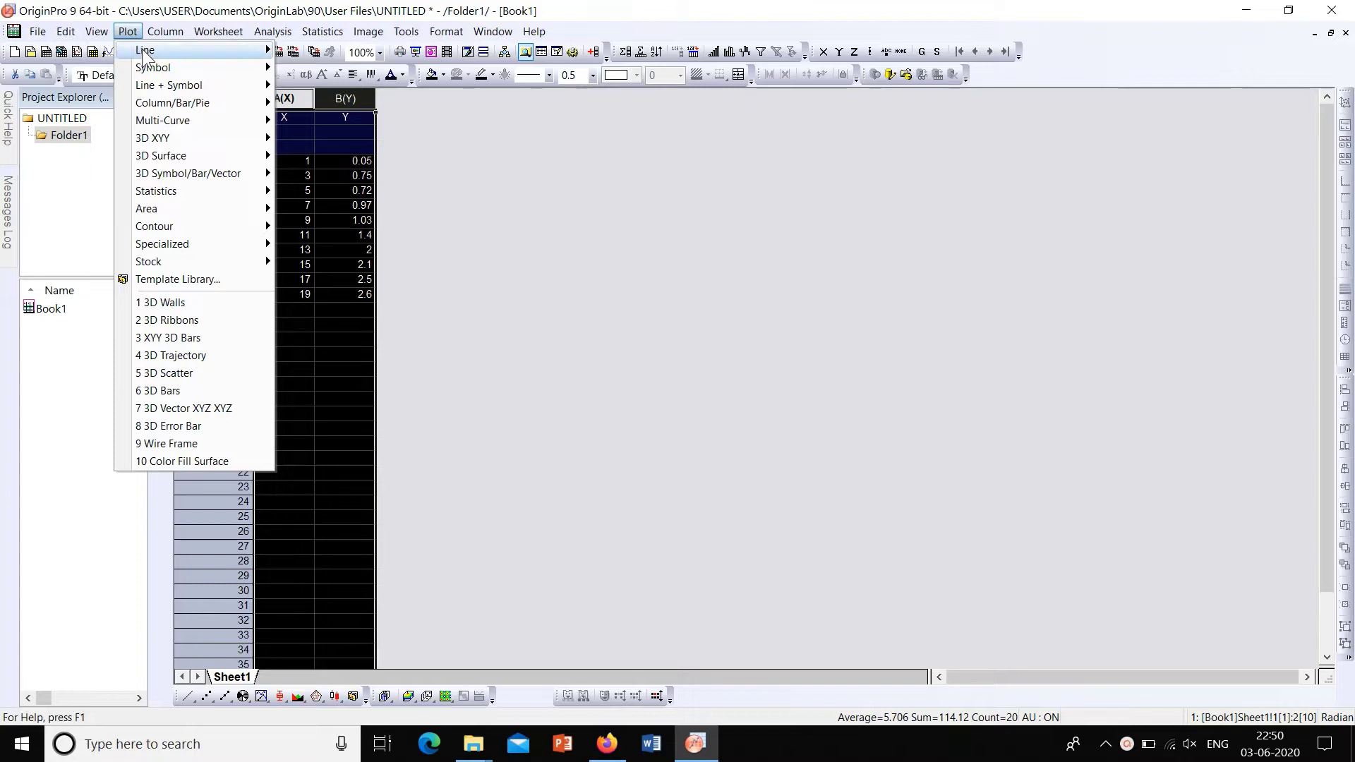
{"action": "mouse_move", "coordinate": [159, 138]}
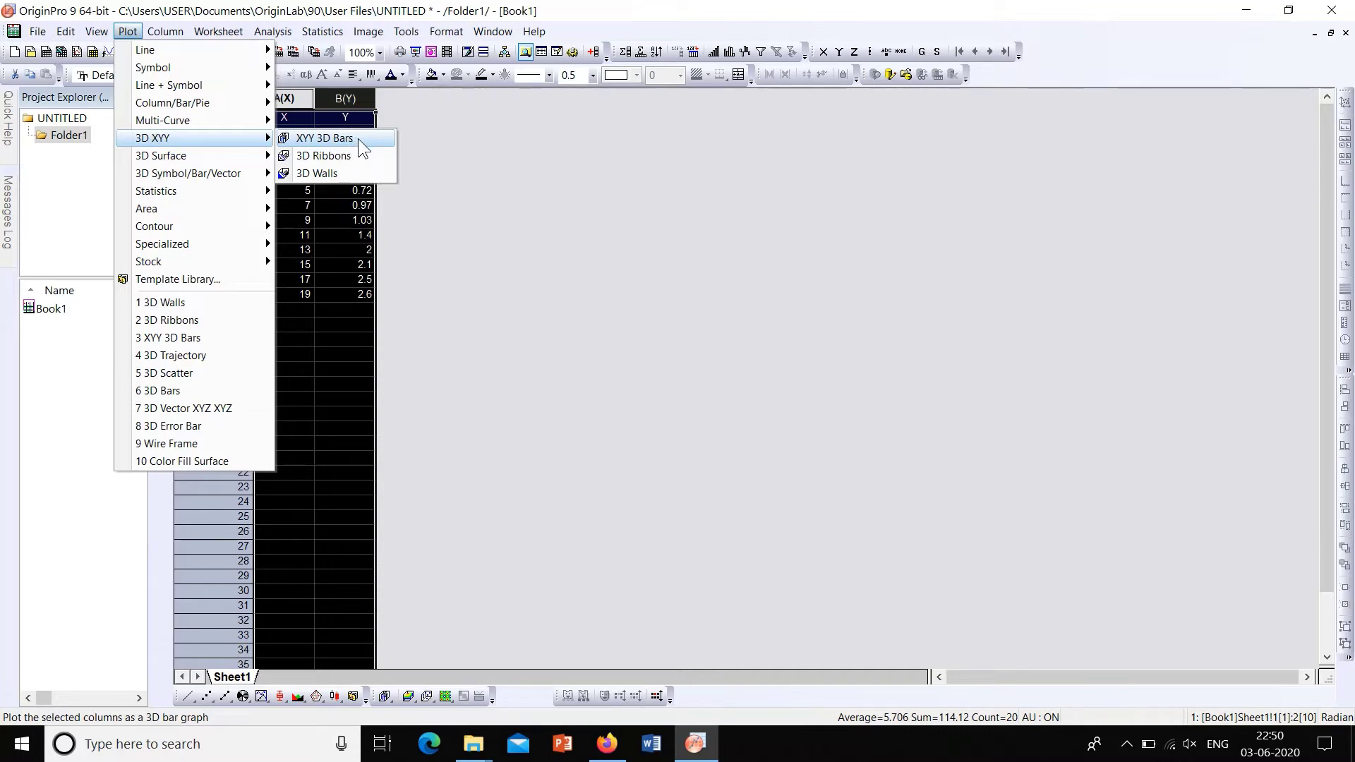
- Plot the selected columns as XYY 3D Bars, creating Graph1
{"action": "left_click", "coordinate": [358, 138]}
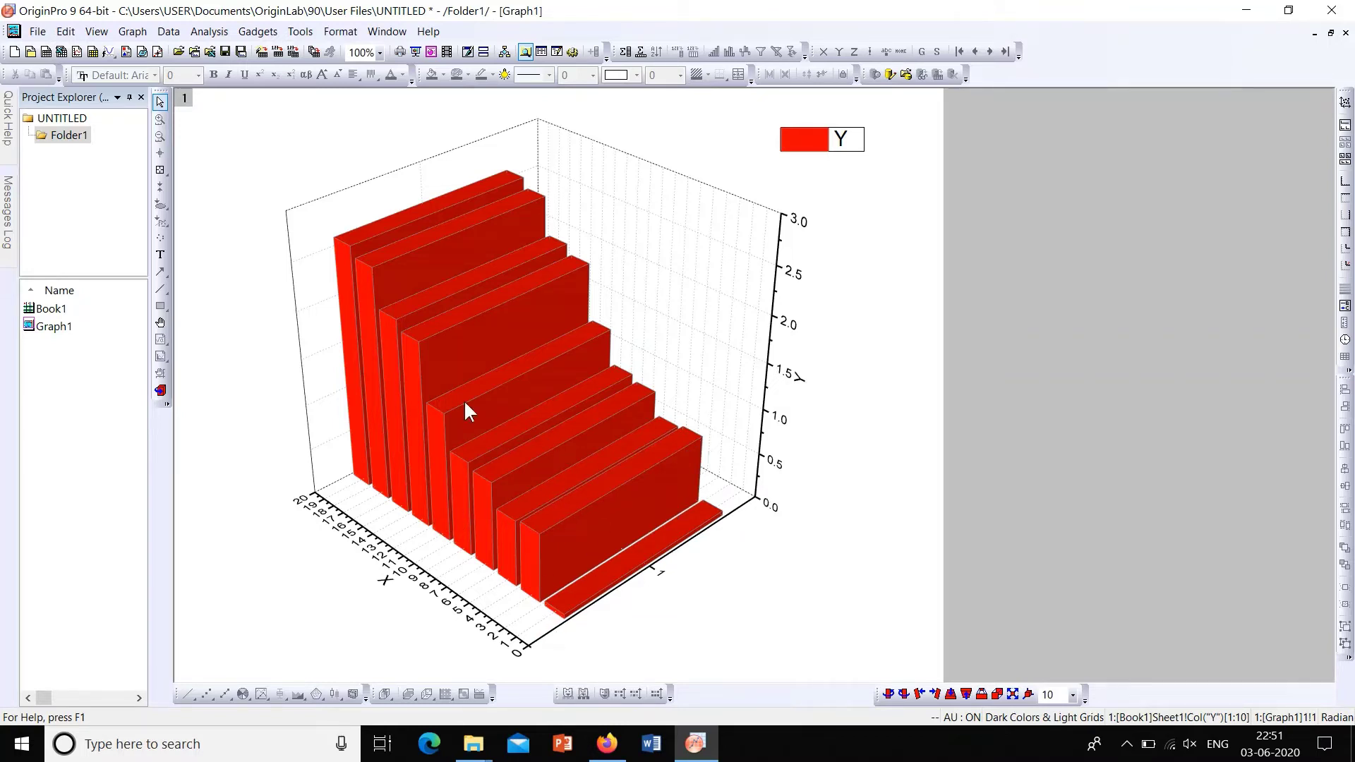
- From the Book1 worksheet, plot the X/Y data as 3D Ribbons in Graph2
{"action": "double_click", "coordinate": [51, 309]}
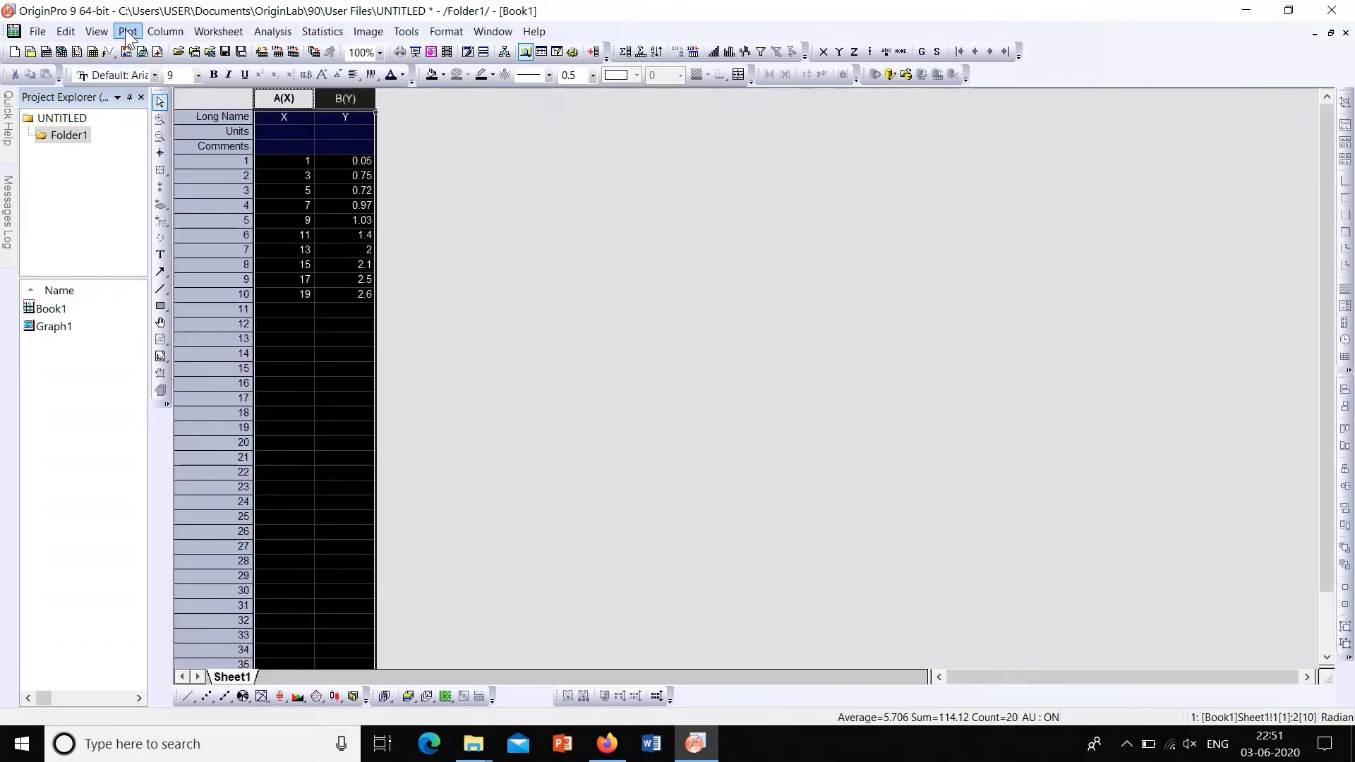
{"action": "left_click", "coordinate": [127, 31]}
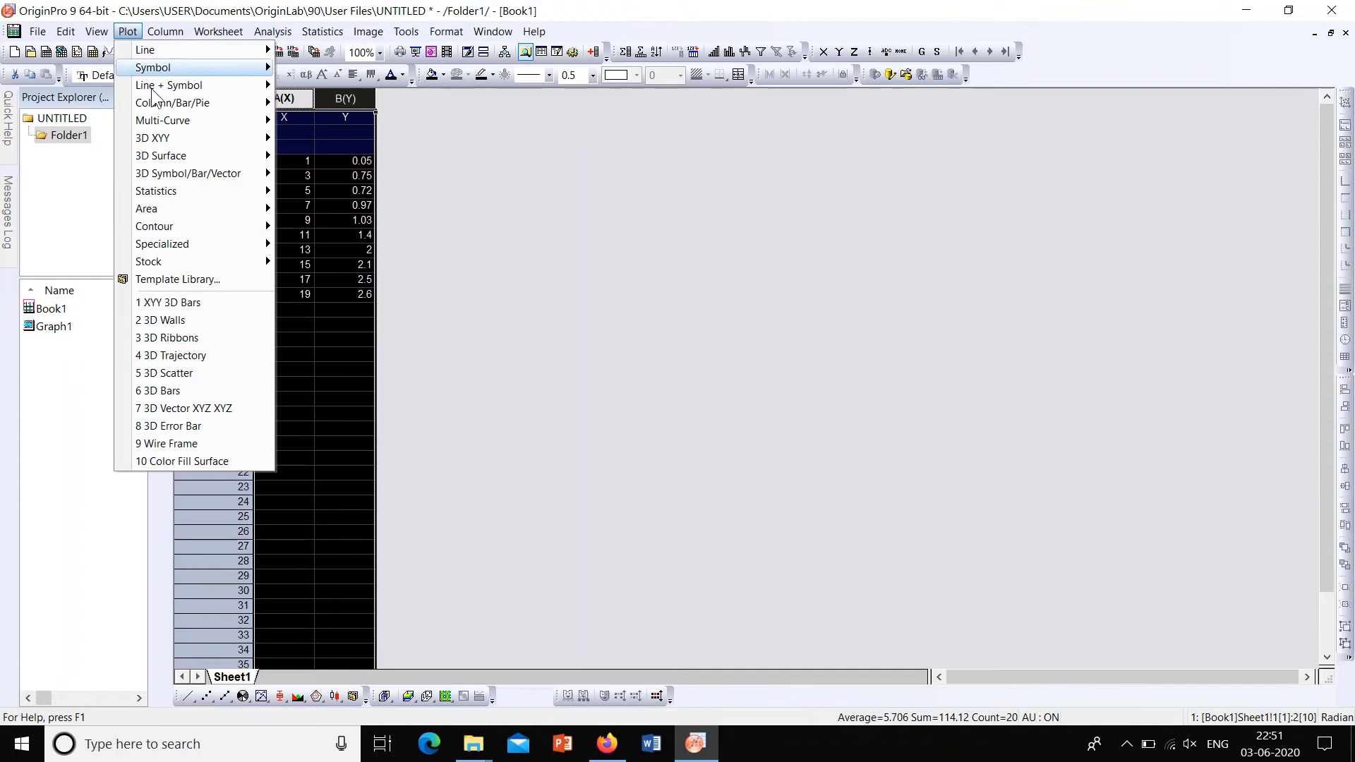
{"action": "mouse_move", "coordinate": [151, 138]}
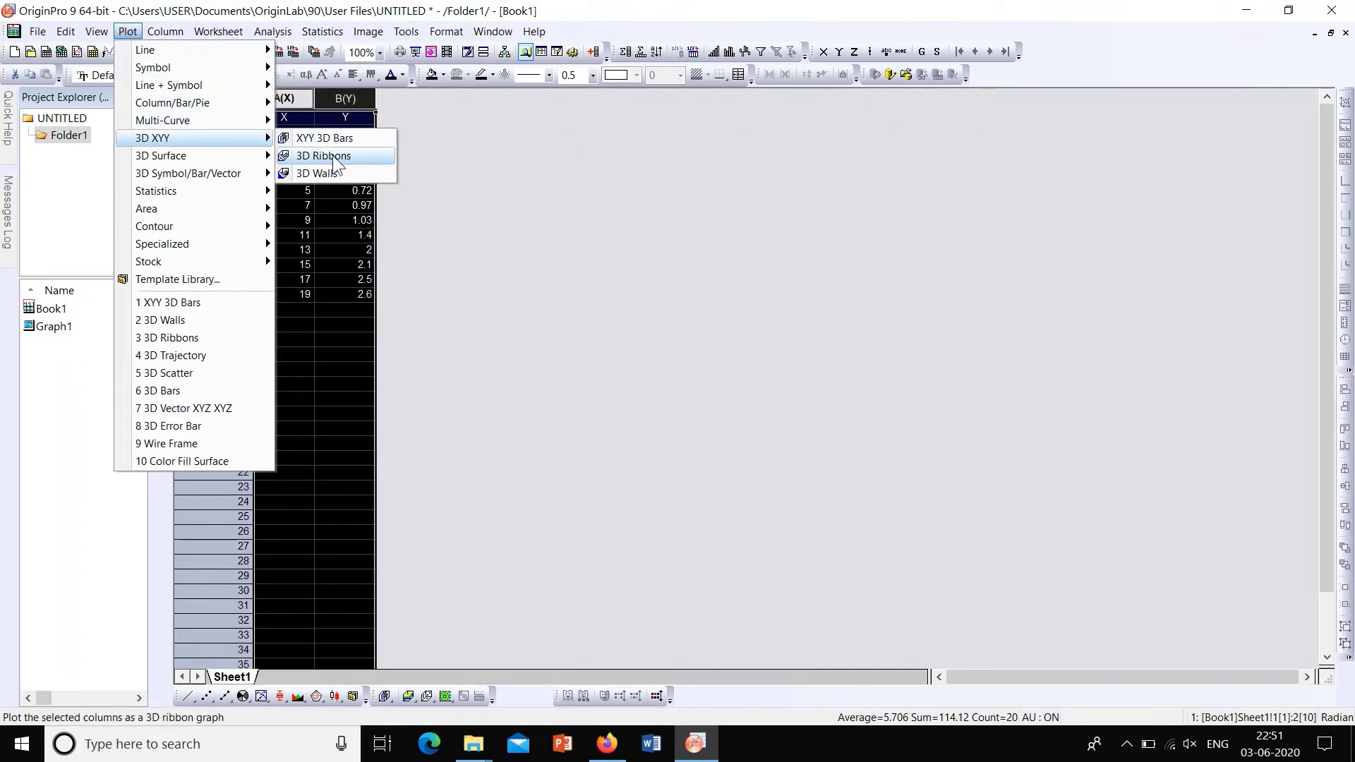
{"action": "left_click", "coordinate": [332, 155]}
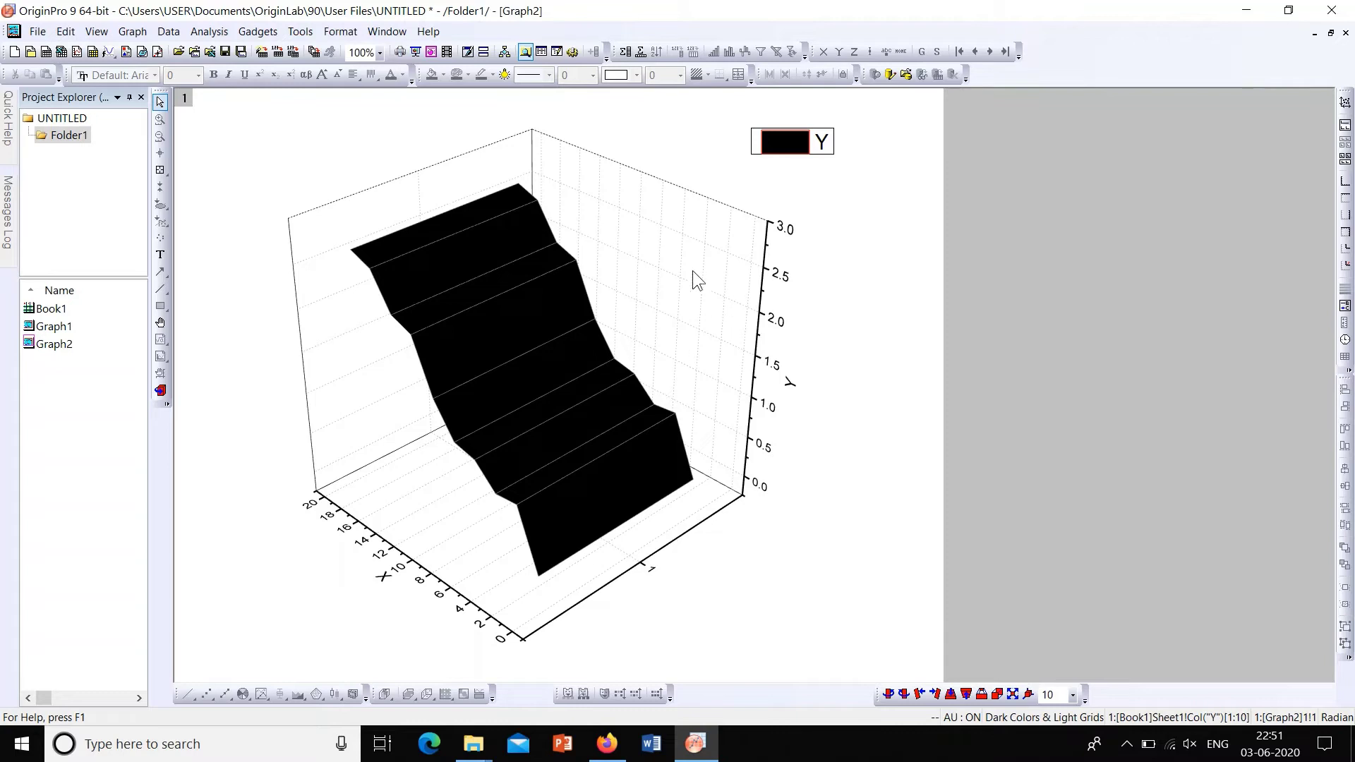
- From the Book1 worksheet, plot the X/Y data as 3D Walls in Graph3
{"action": "double_click", "coordinate": [62, 310]}
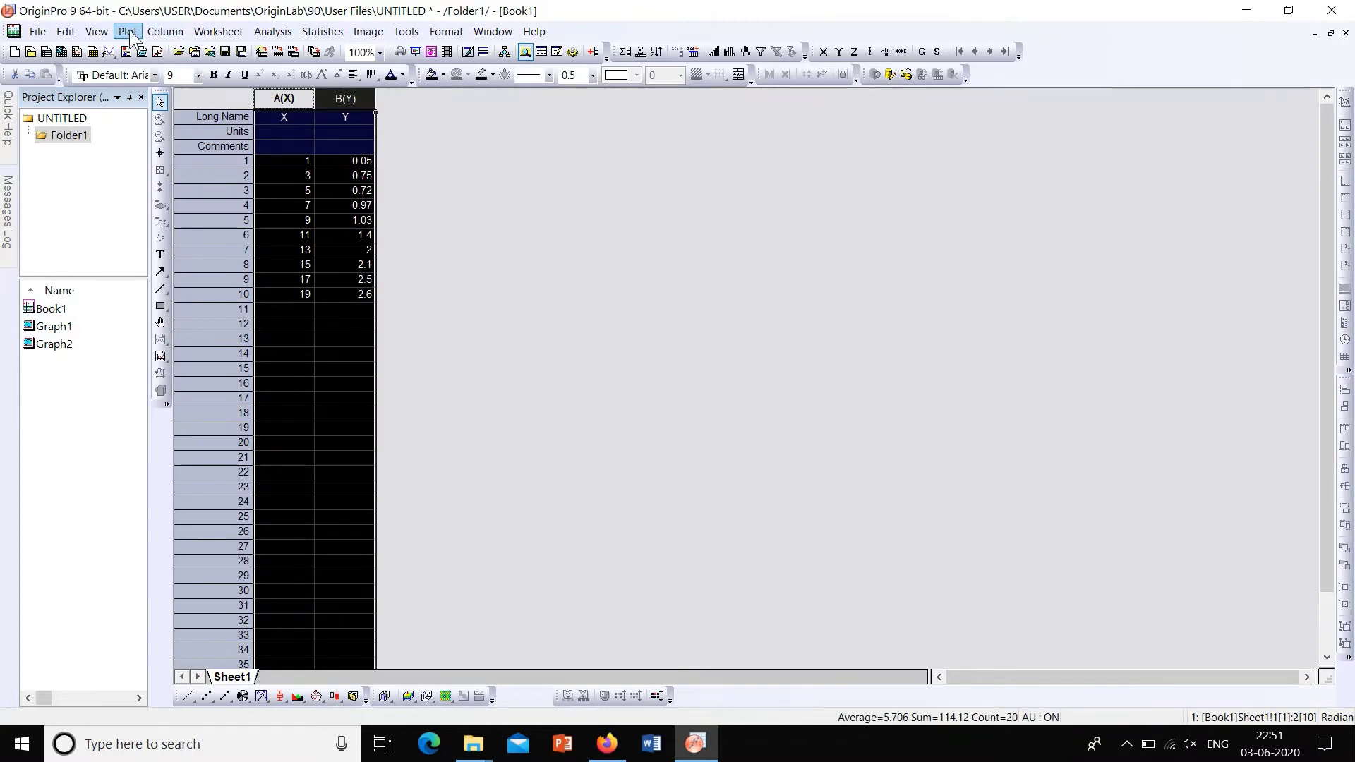
{"action": "left_click", "coordinate": [128, 31]}
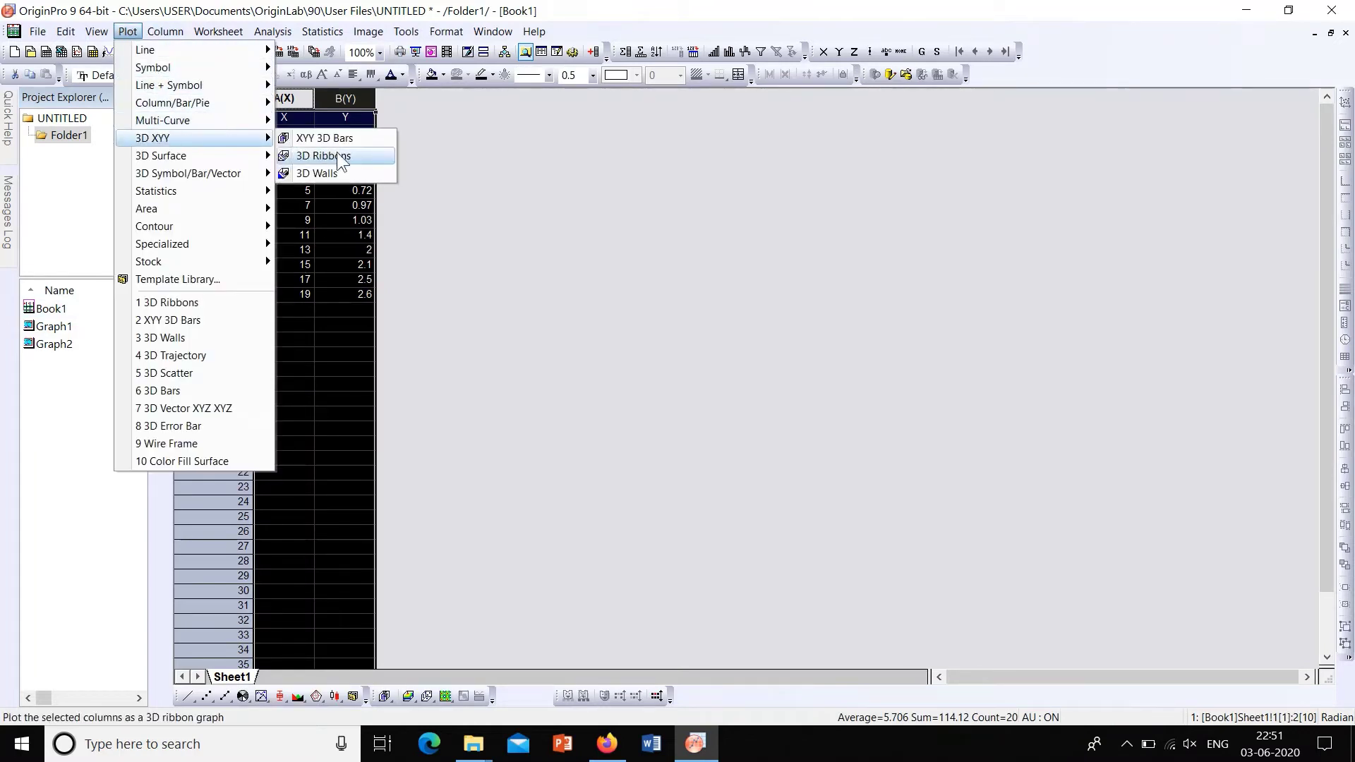
{"action": "mouse_move", "coordinate": [152, 138]}
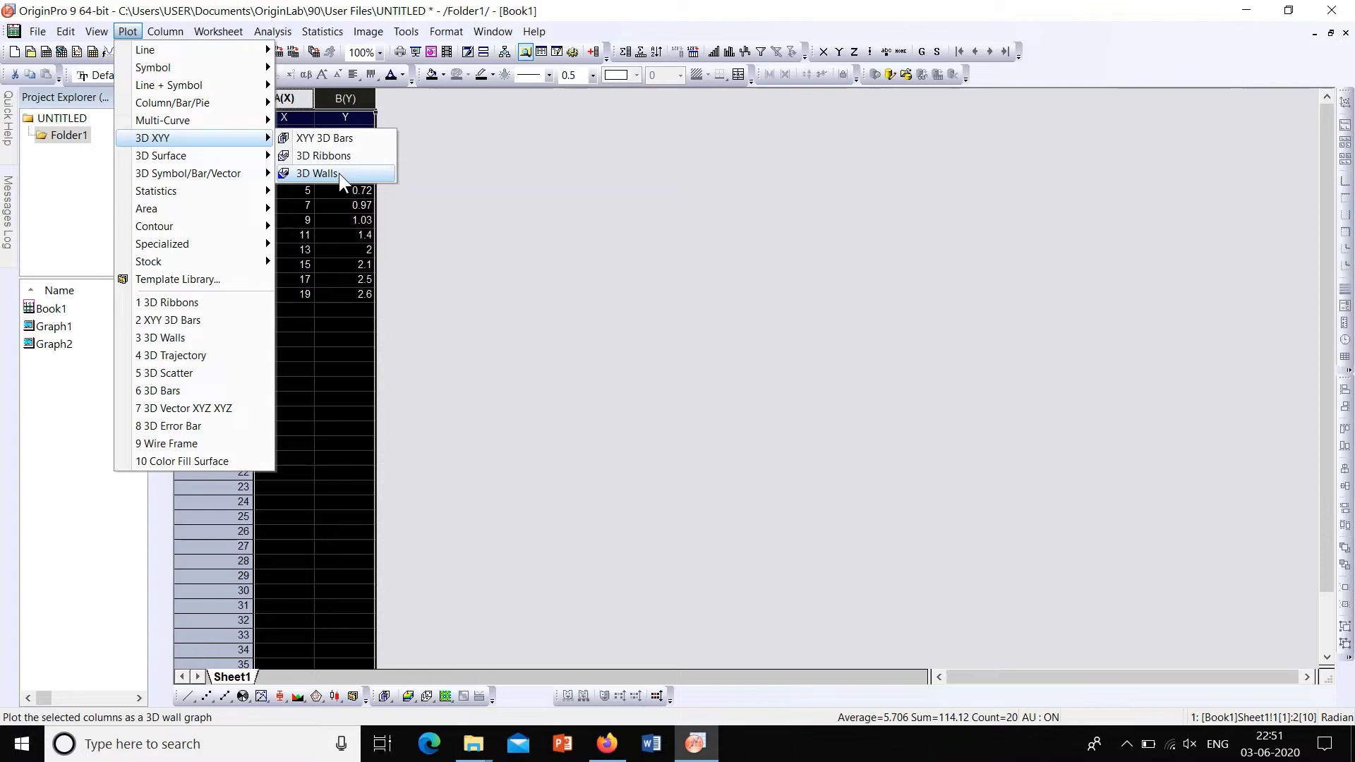
{"action": "left_click", "coordinate": [339, 172]}
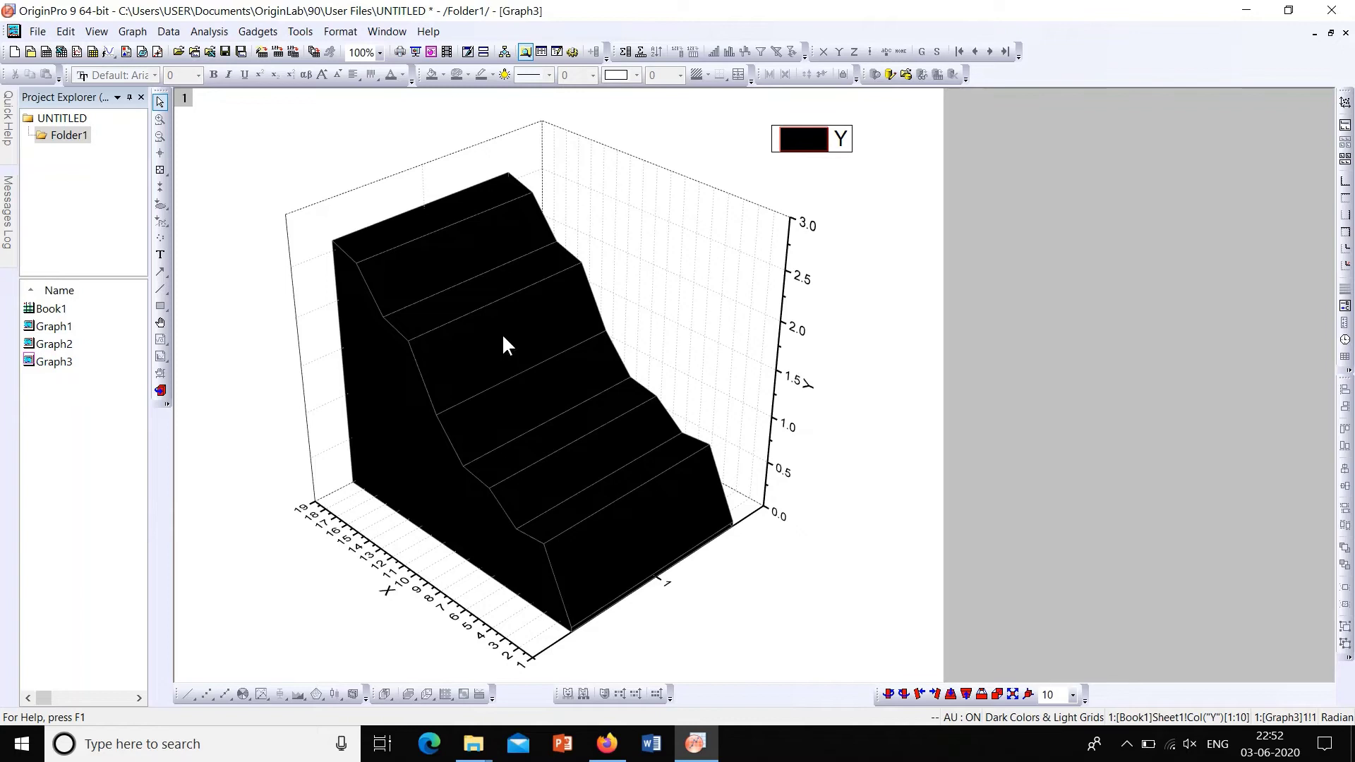
- Add vertical drop lines to the Graph3 wall plot
{"action": "double_click", "coordinate": [503, 343]}
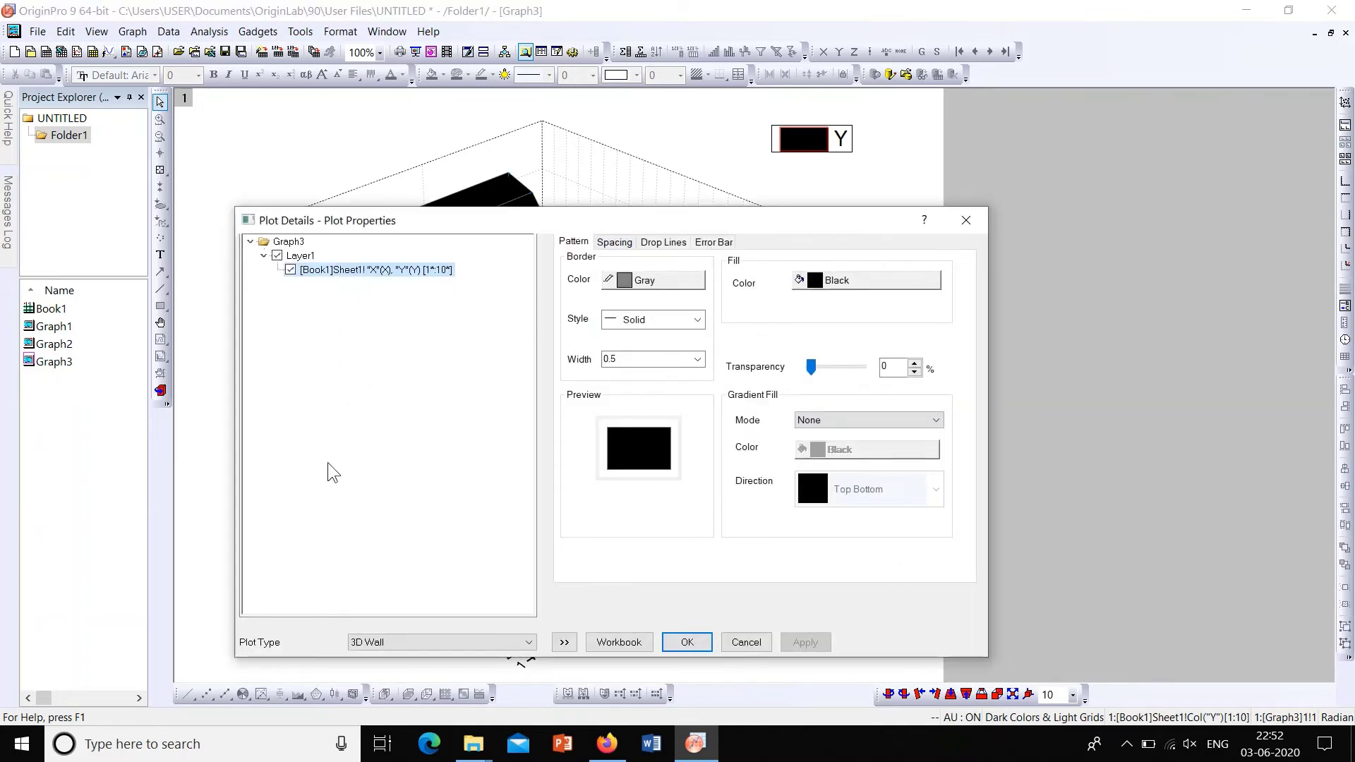
{"action": "left_click_drag", "start_coordinate": [544, 216], "coordinate": [825, 115]}
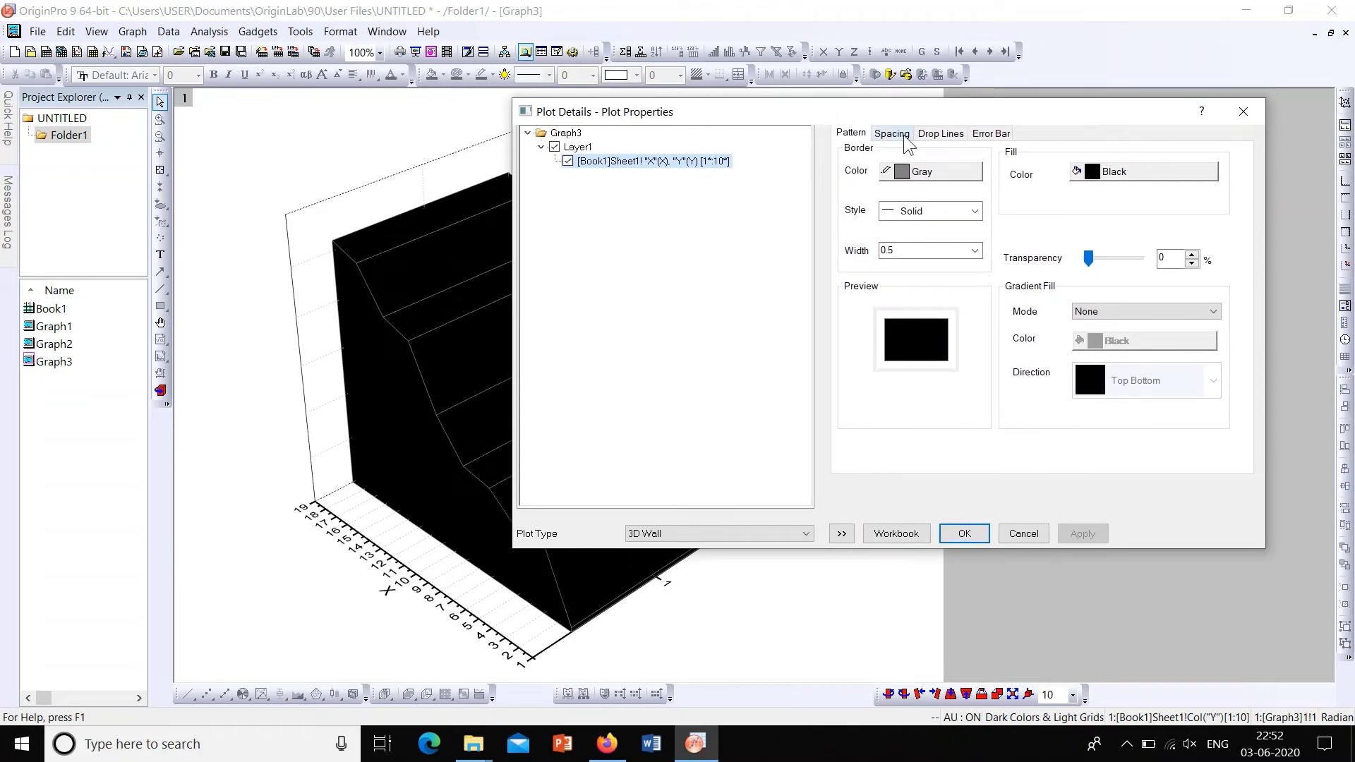
{"action": "left_click", "coordinate": [953, 136]}
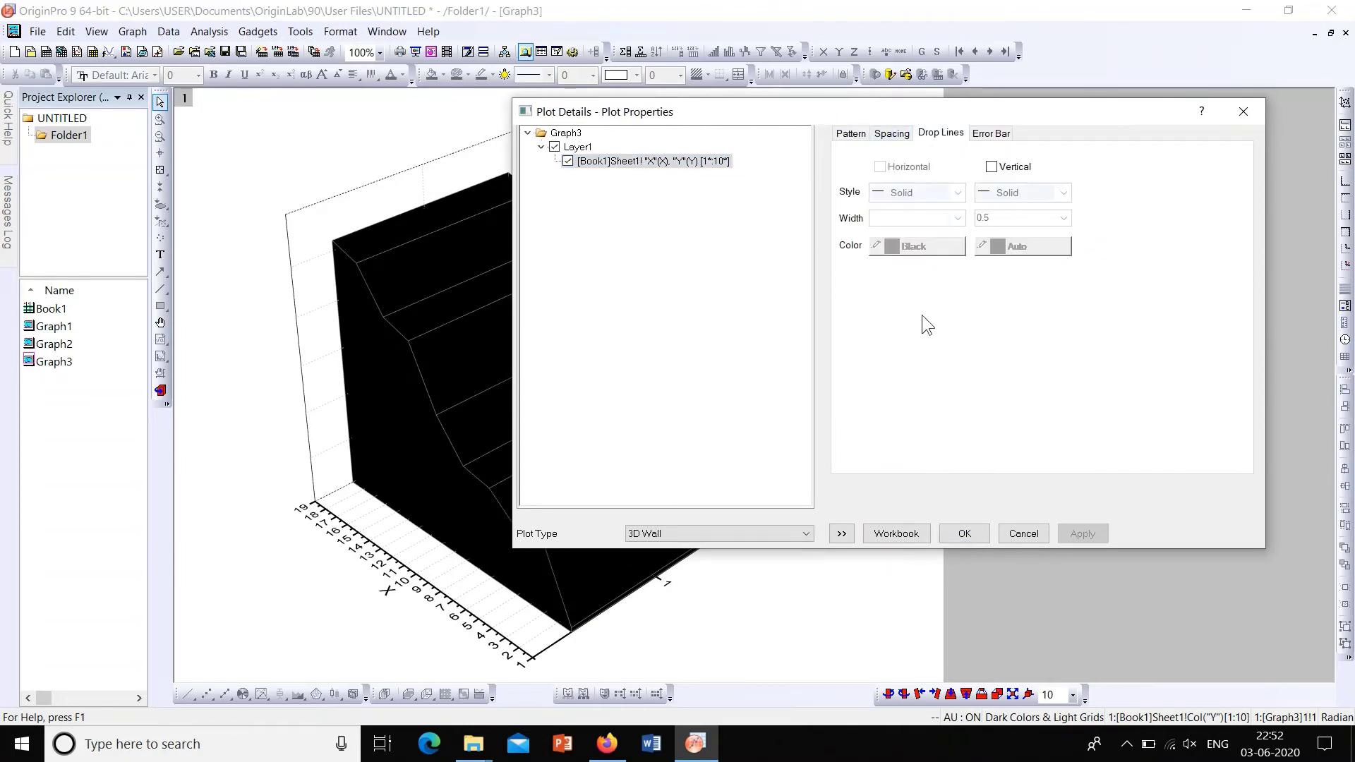
{"action": "left_click", "coordinate": [996, 168]}
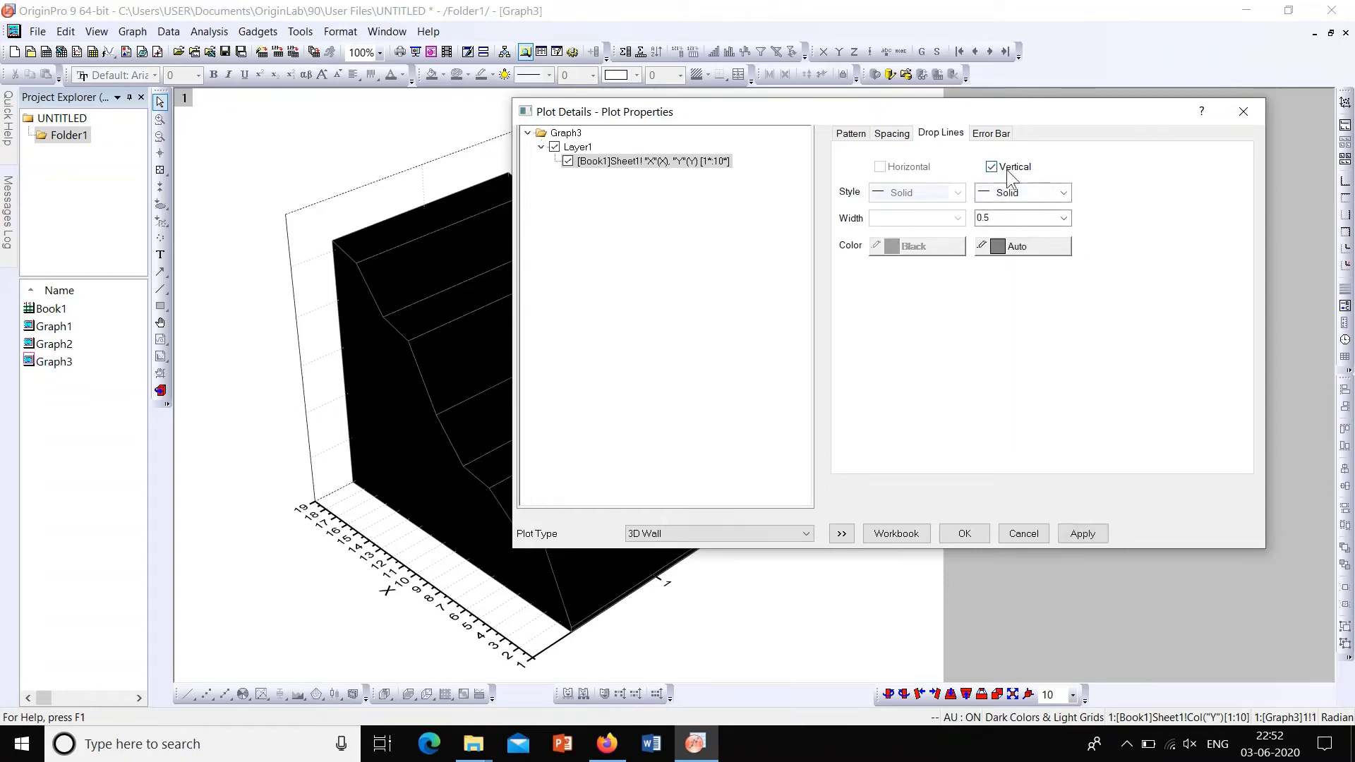
{"action": "left_click", "coordinate": [1072, 541]}
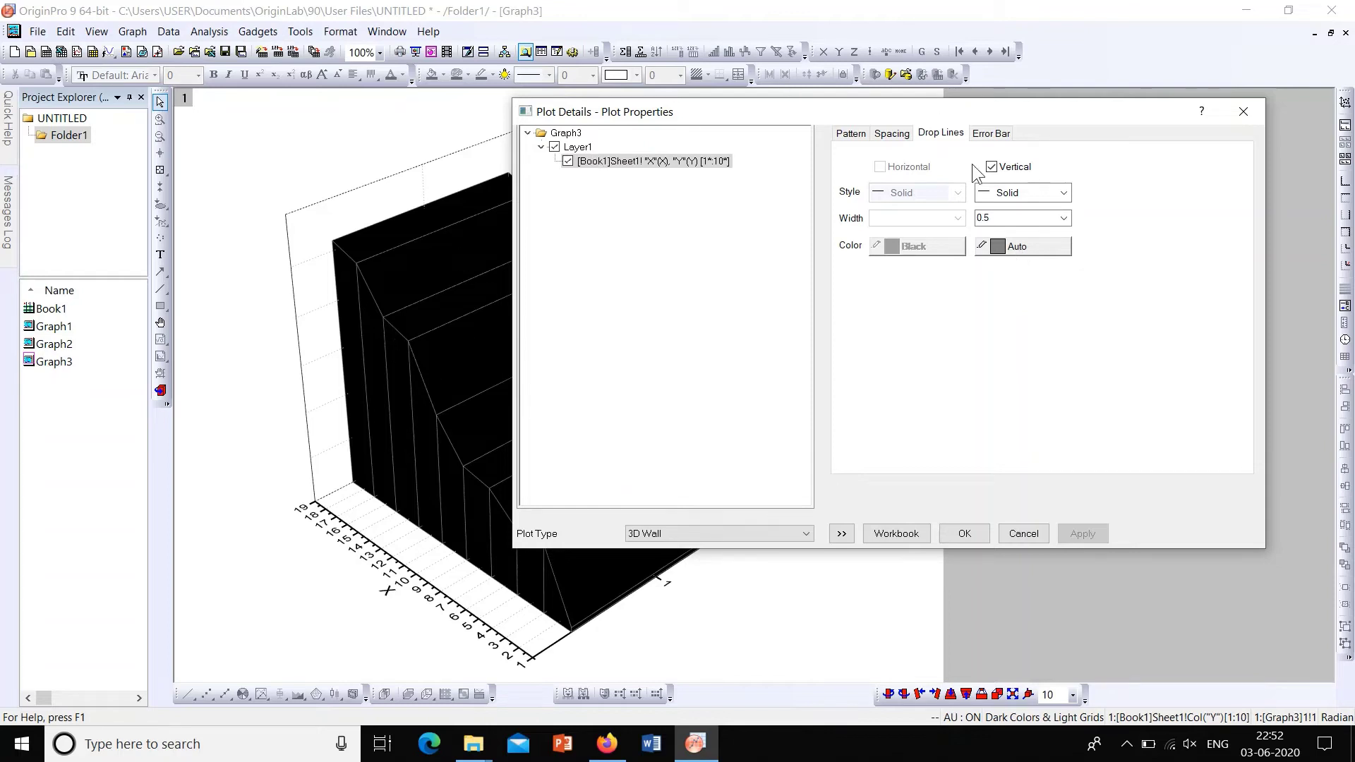
- Reduce the wall width percentage so gaps appear, keeping walls drawn from zero
{"action": "left_click", "coordinate": [891, 133]}
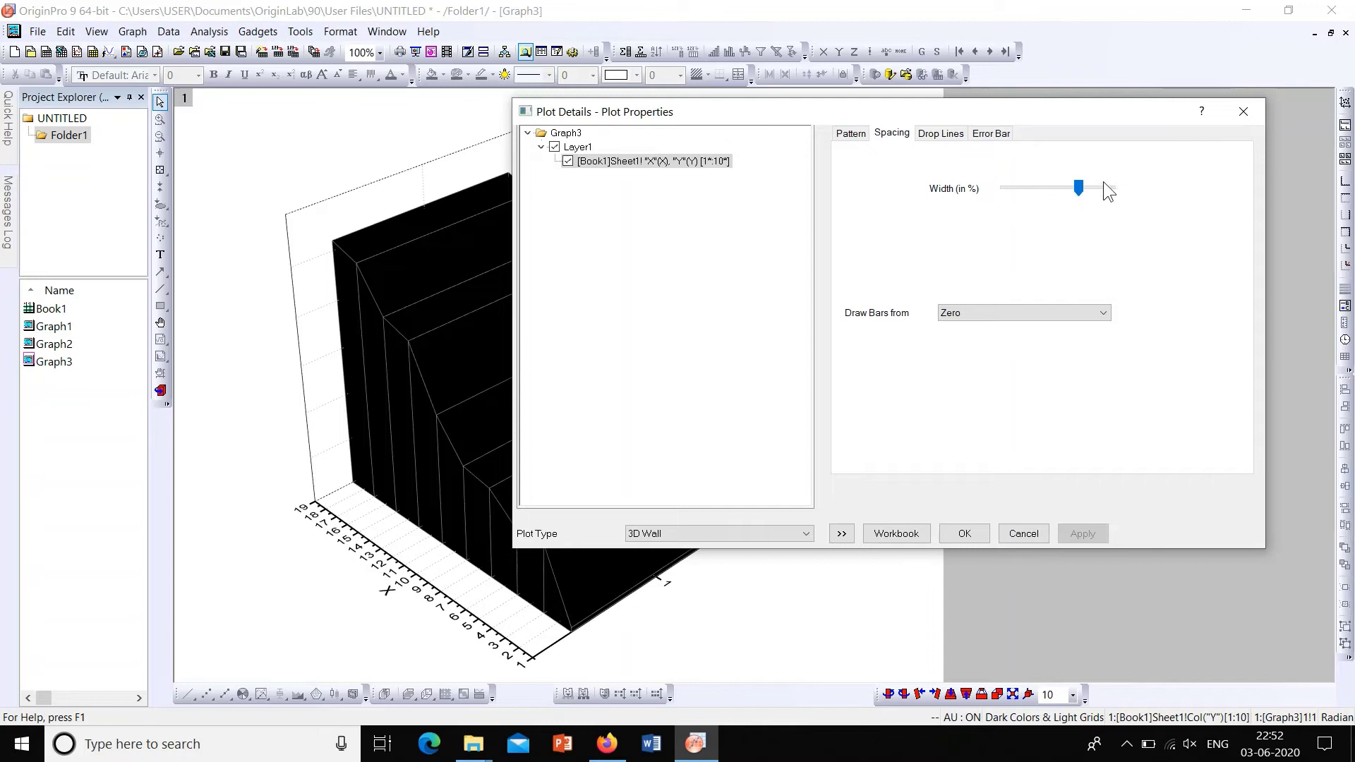
{"action": "left_click_drag", "start_coordinate": [1079, 188], "coordinate": [1096, 190]}
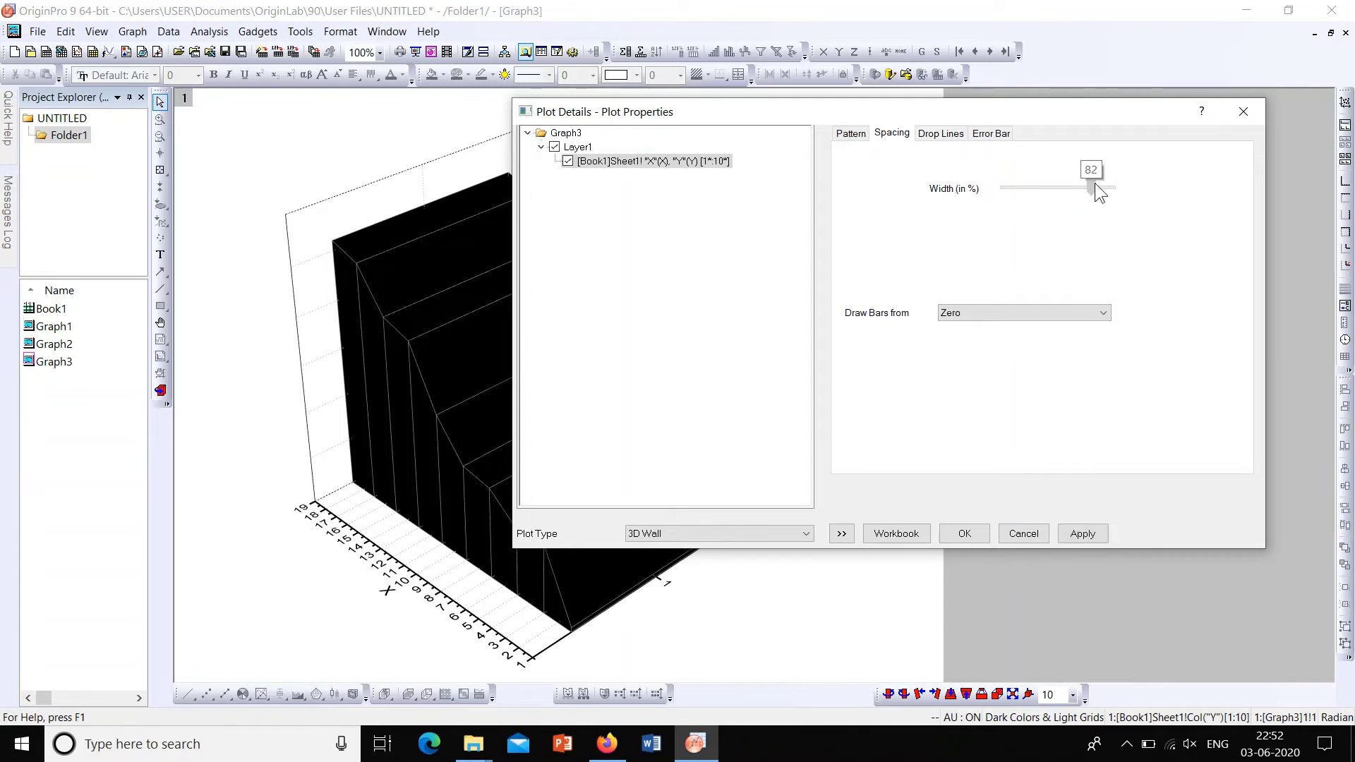
{"action": "left_click", "coordinate": [1099, 534]}
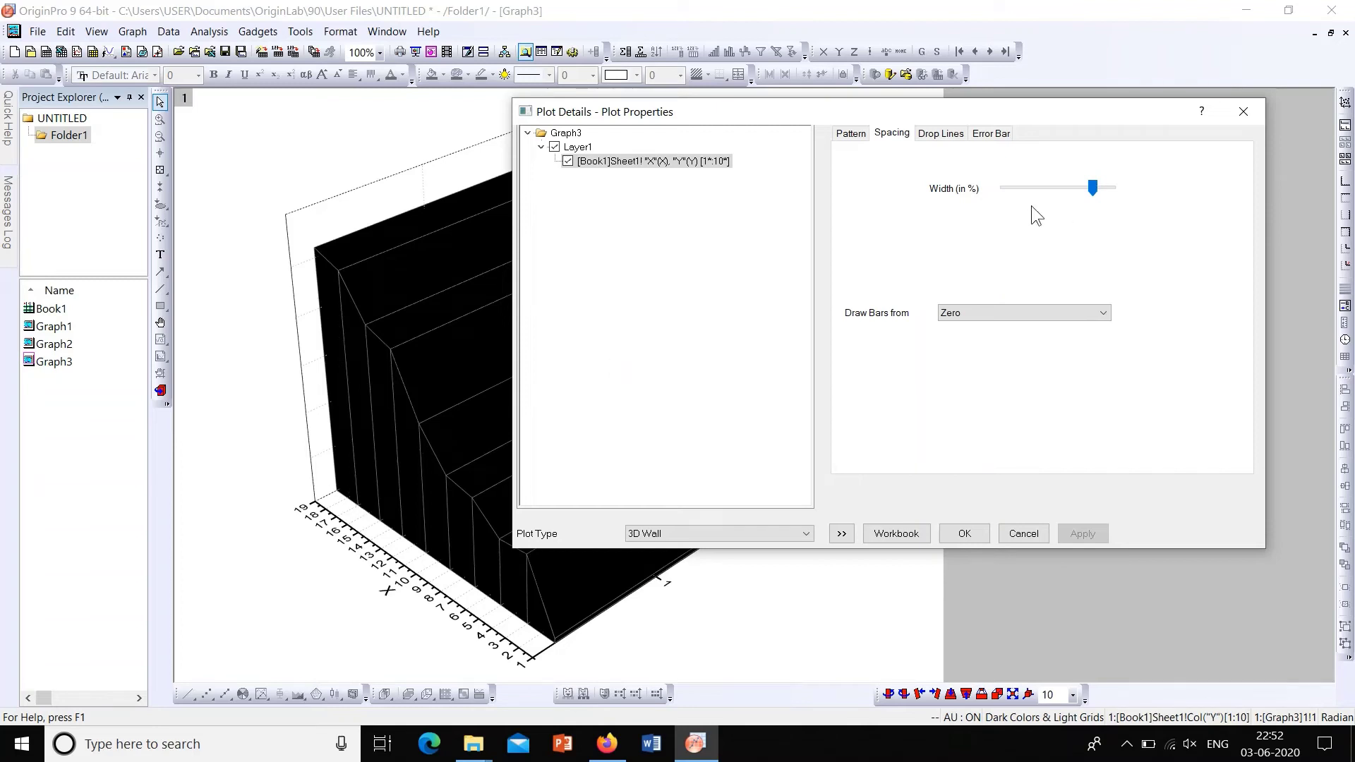
{"action": "left_click", "coordinate": [1020, 188]}
{"action": "left_click", "coordinate": [1084, 541]}
{"action": "mouse_move", "coordinate": [872, 111]}
{"action": "left_mouse_down"}
{"action": "mouse_move", "coordinate": [1016, 109]}
{"action": "mouse_move", "coordinate": [858, 112]}
{"action": "mouse_move", "coordinate": [971, 91]}
{"action": "left_mouse_up"}
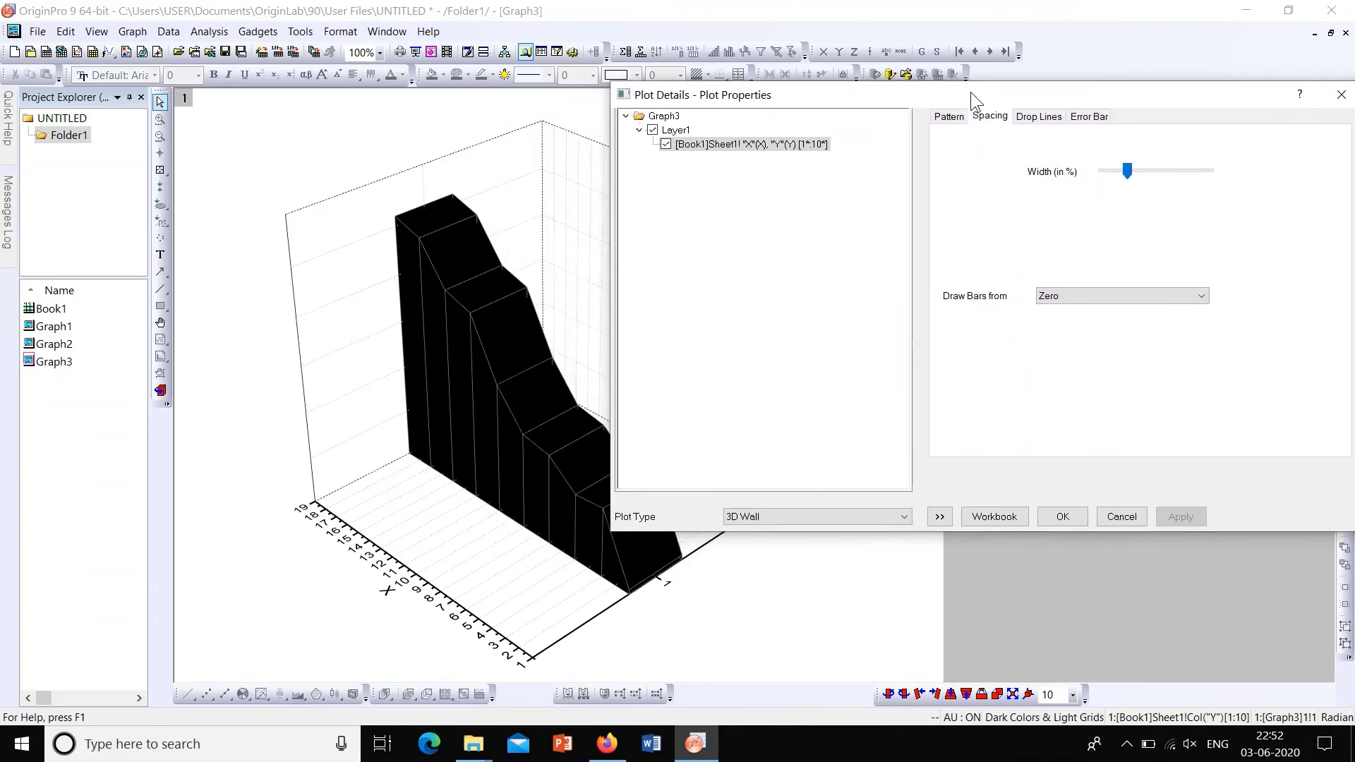
{"action": "left_click", "coordinate": [1202, 297]}
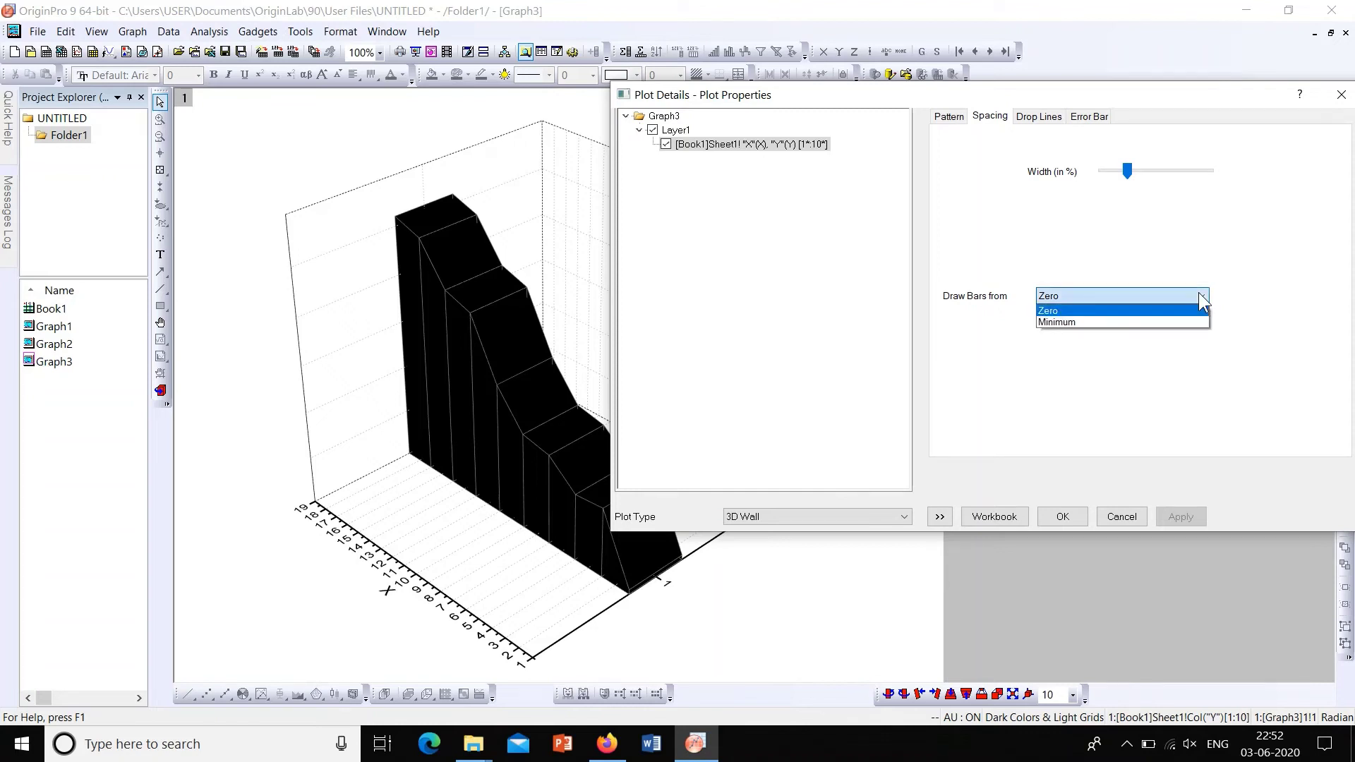
{"action": "left_click", "coordinate": [1171, 354]}
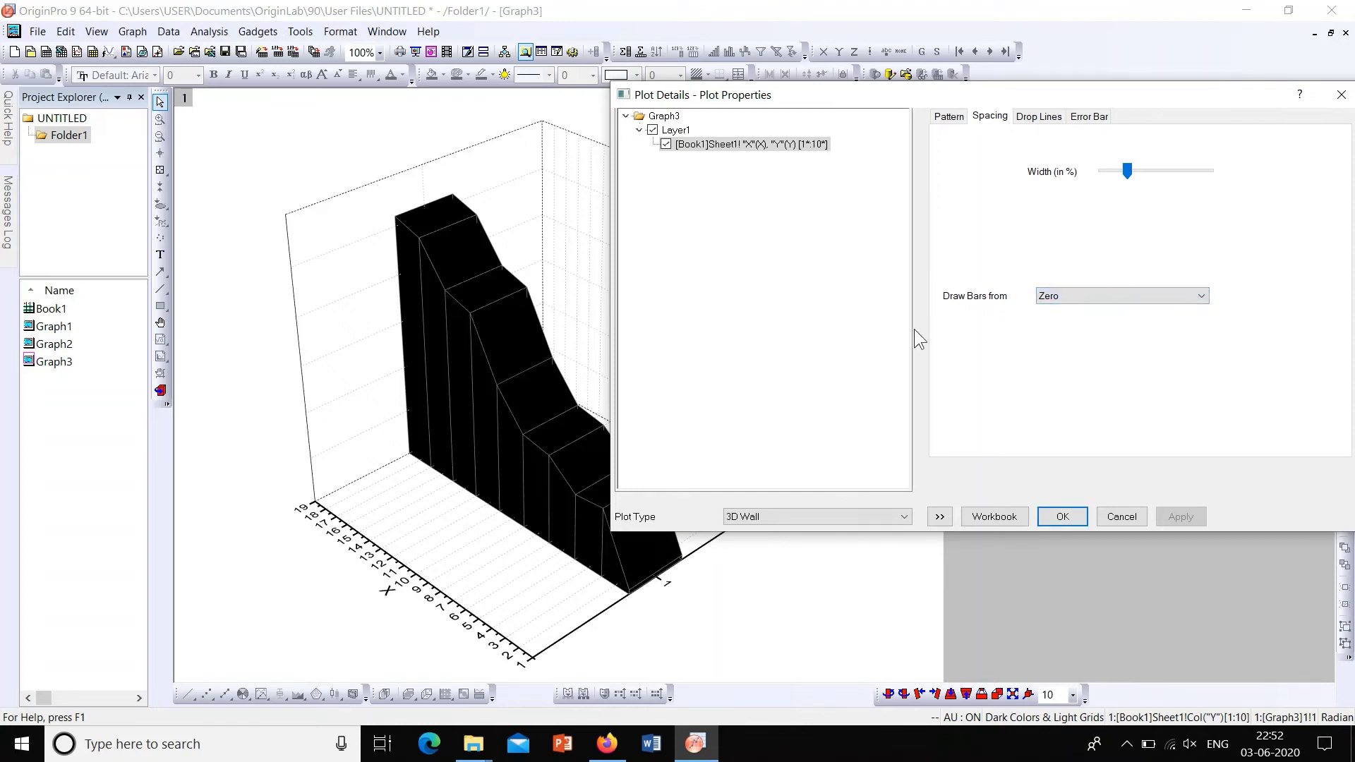
- Give the Graph3 walls a red fill and black borders, then close the settings
{"action": "left_click", "coordinate": [950, 118]}
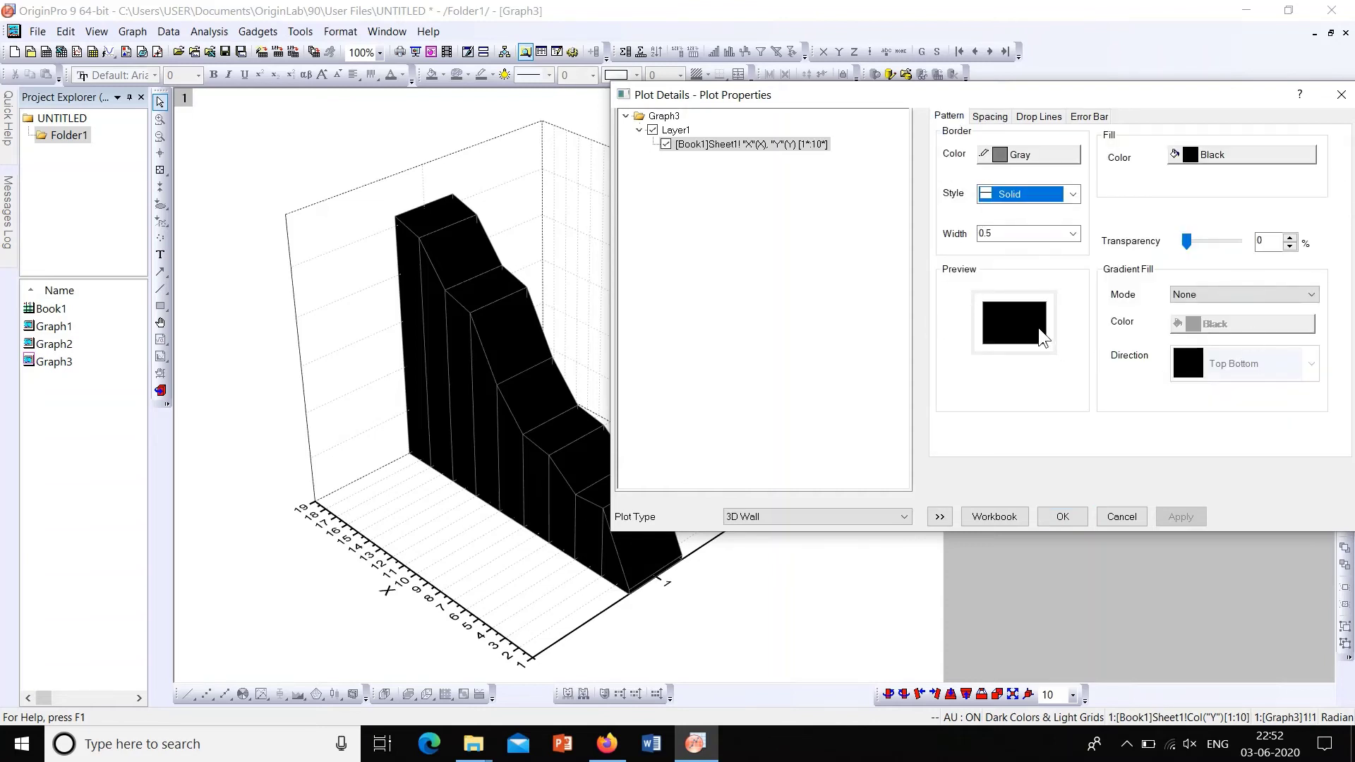
{"action": "left_click", "coordinate": [1250, 159]}
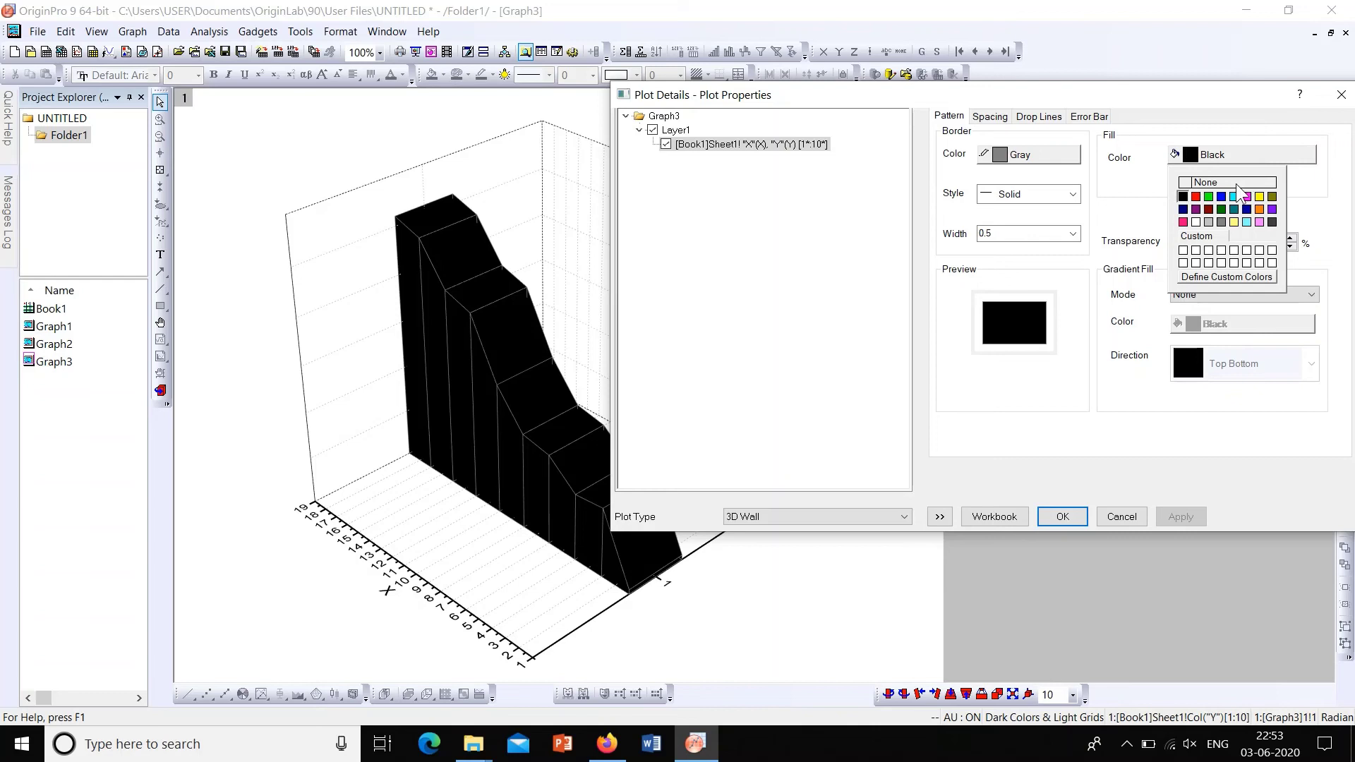
{"action": "left_click", "coordinate": [1195, 196]}
{"action": "left_click", "coordinate": [1181, 513]}
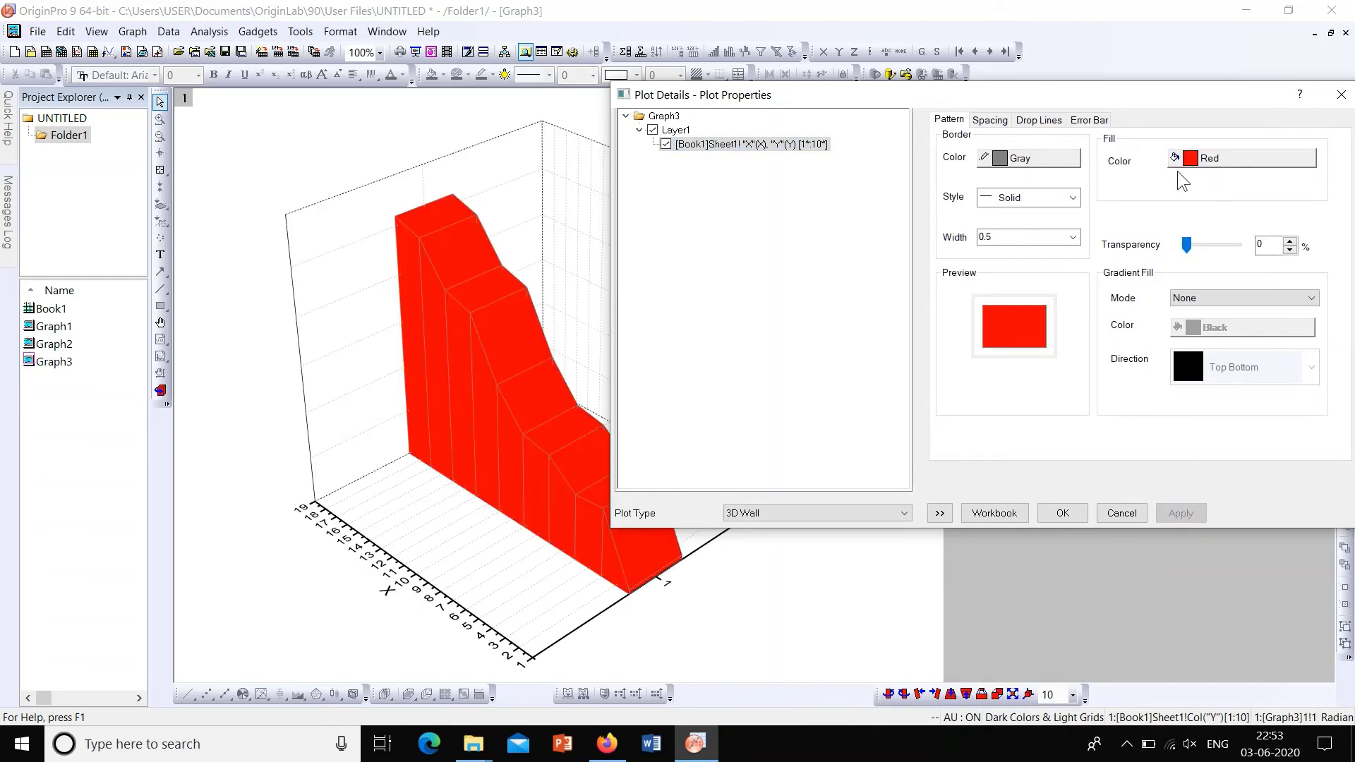
{"action": "left_click", "coordinate": [1028, 159]}
{"action": "left_click", "coordinate": [996, 183]}
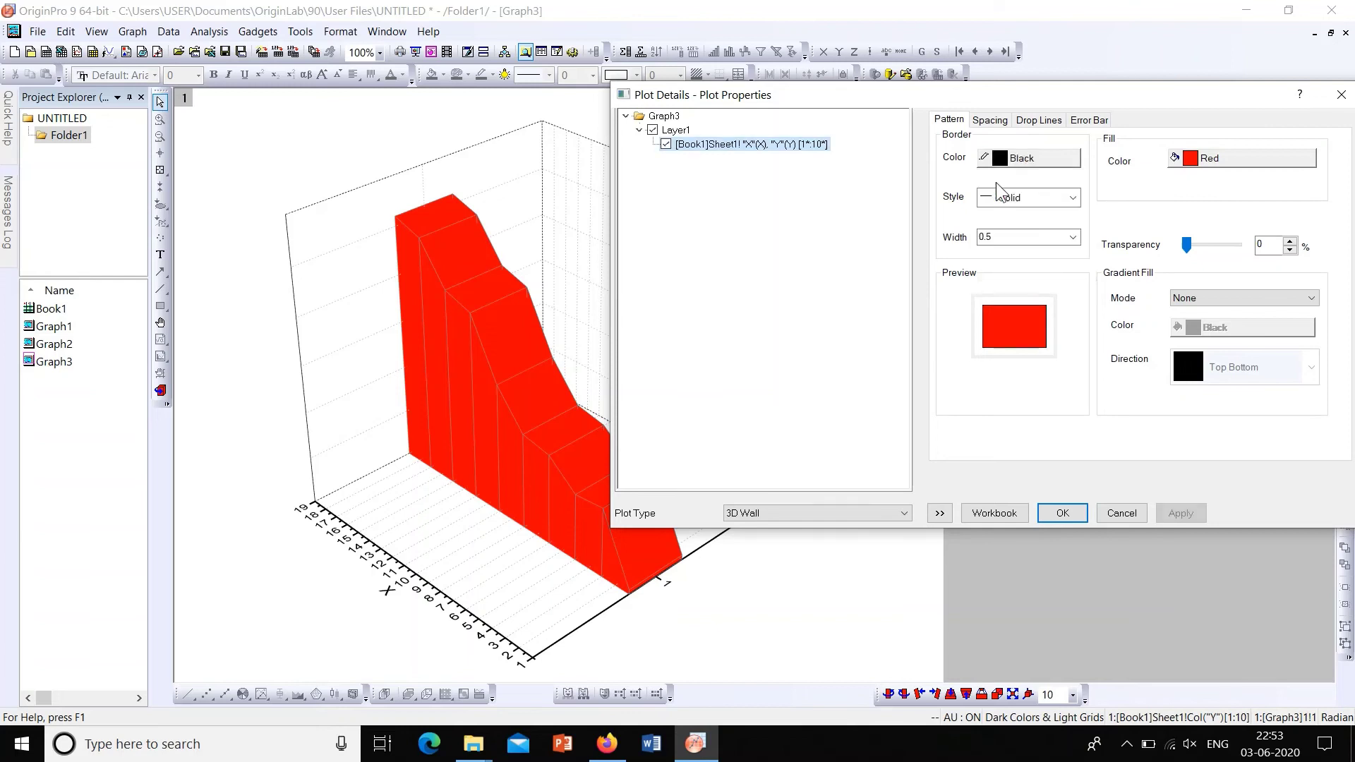
{"action": "left_click", "coordinate": [1188, 516]}
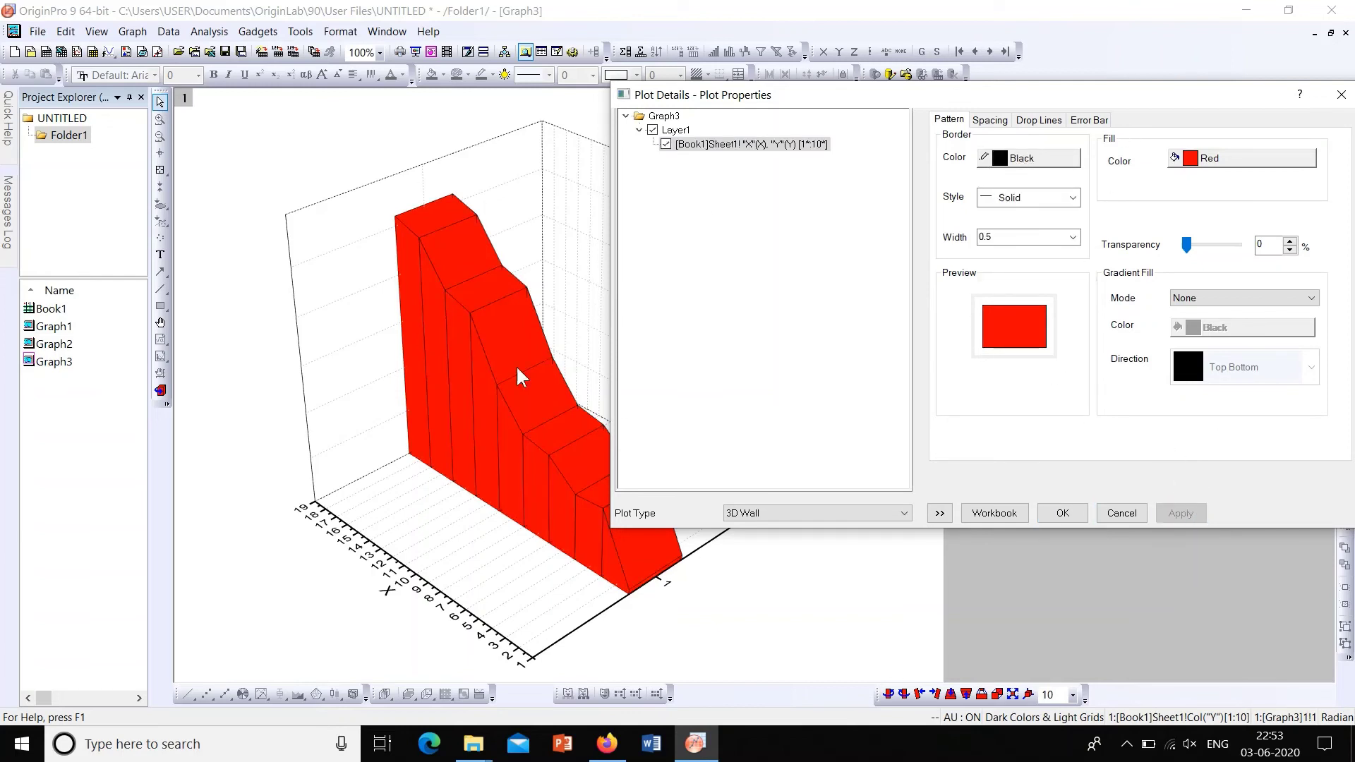
{"action": "left_click", "coordinate": [1064, 514]}
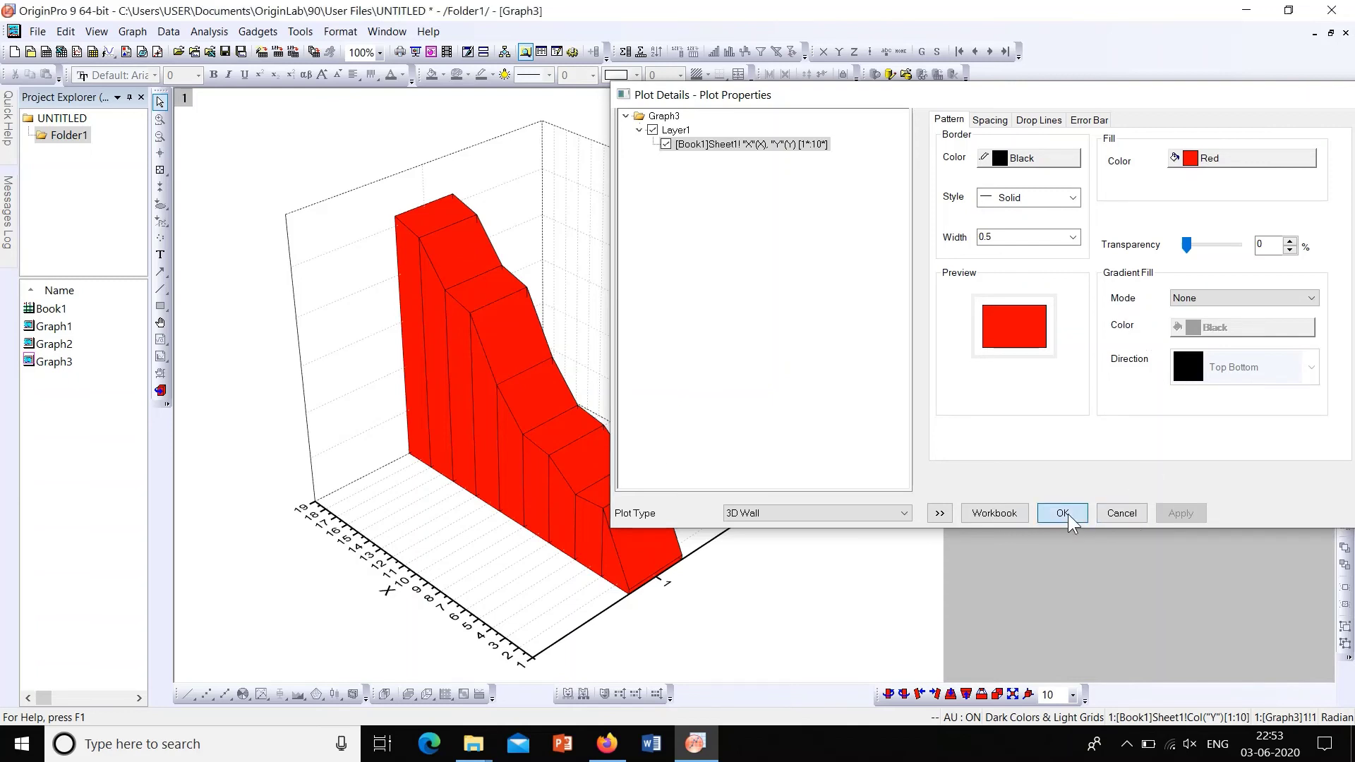